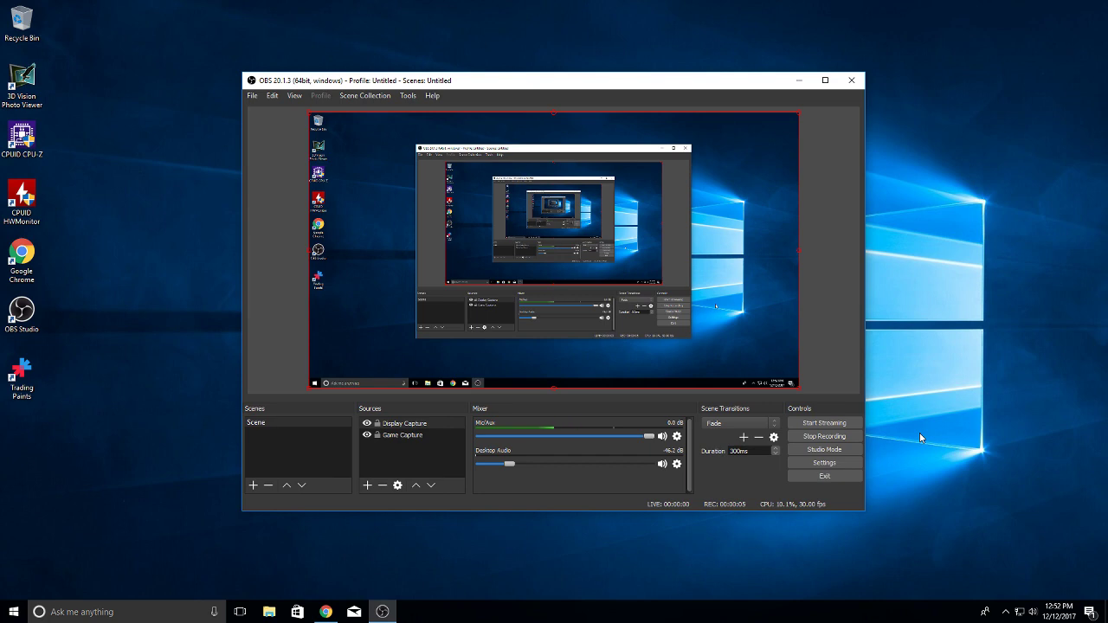
# Reveal HWMonitor on the desktop and check the playback devices in the Sound dialog.
pyautogui.click(799, 81)
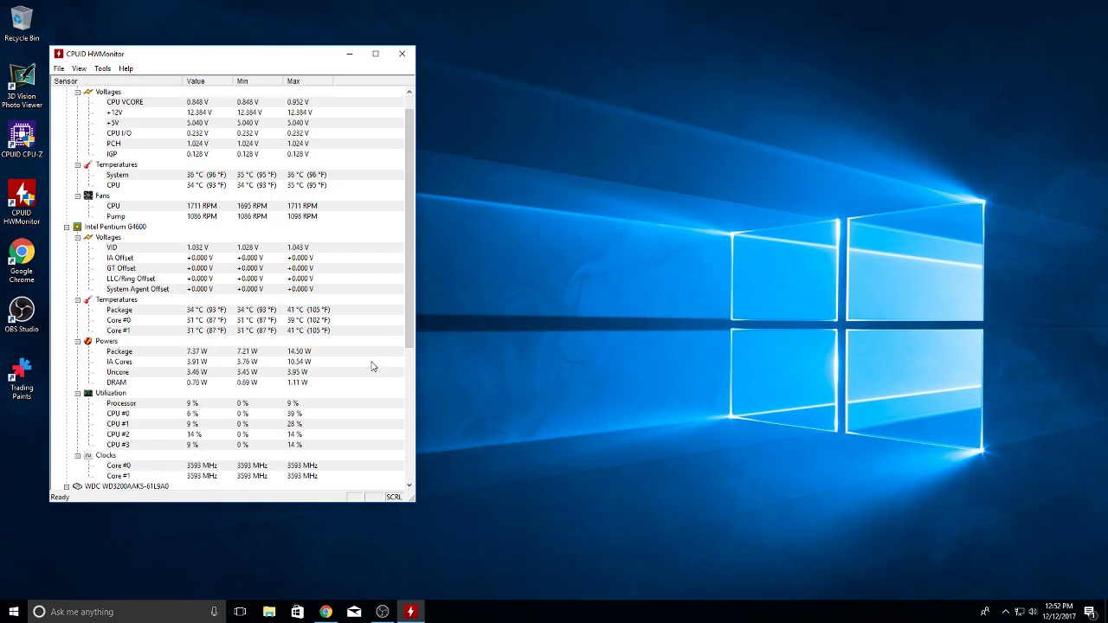
pyautogui.rightClick(1033, 612)
pyautogui.click(1010, 568)
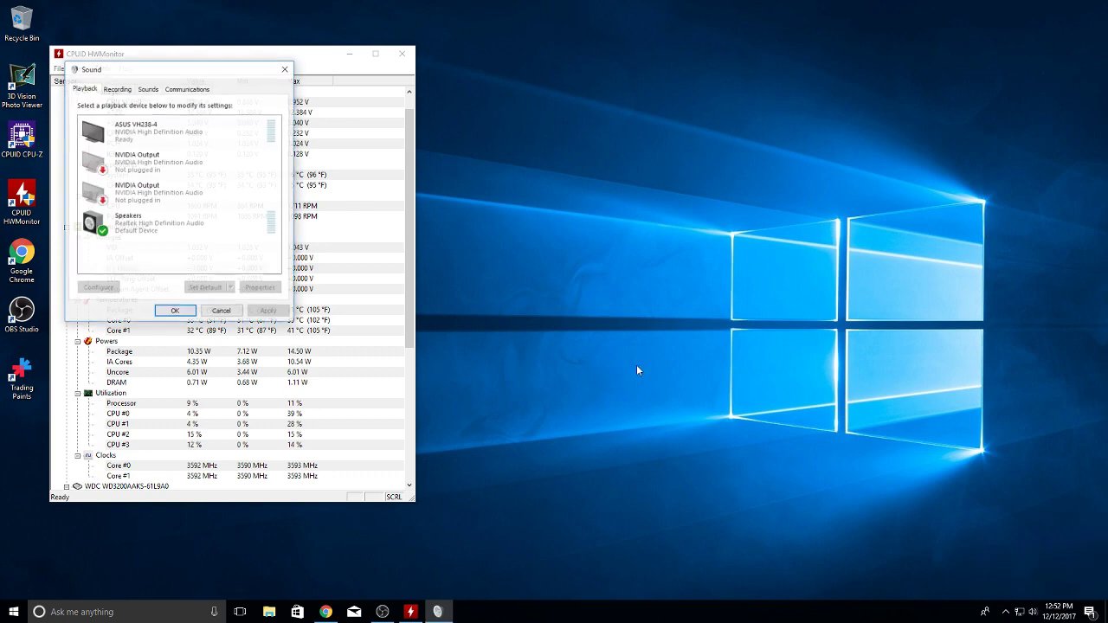
pyautogui.click(286, 69)
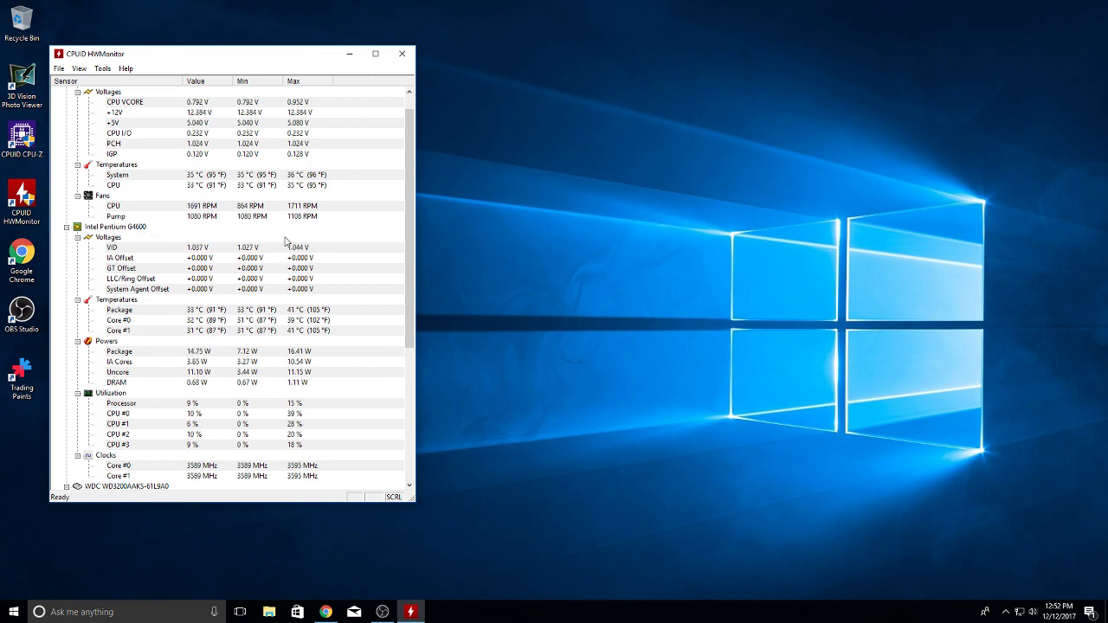
# Lower the system volume and scroll HWMonitor down to the GeForce GTX 1050 Ti readings.
pyautogui.press('XF86AudioLowerVolume')
pyautogui.scroll(-2, 359, 351)
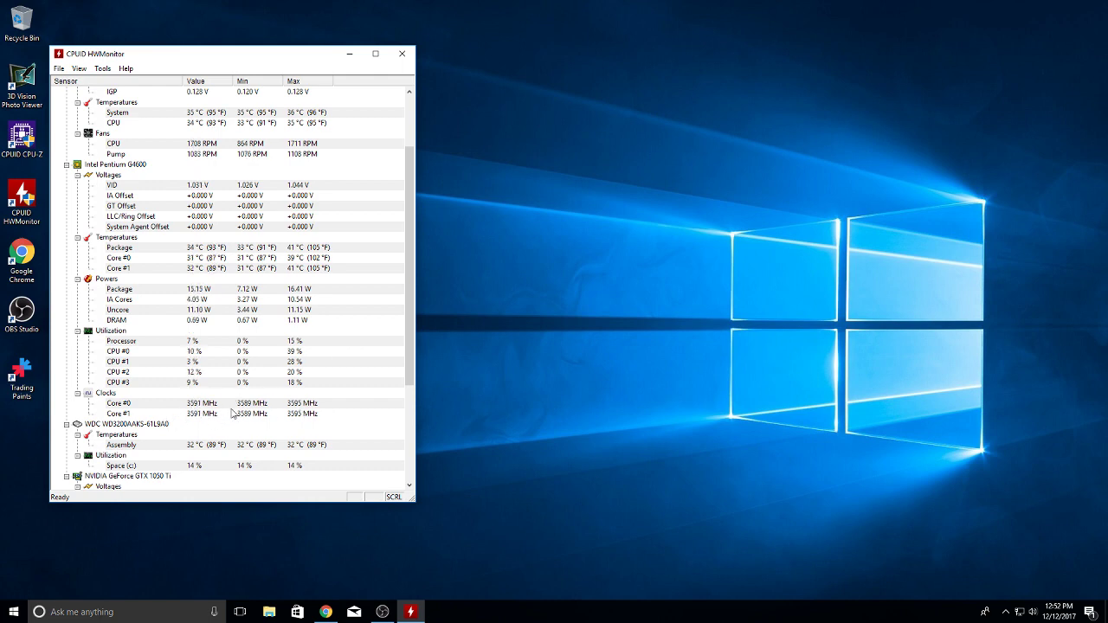
pyautogui.scroll(-1, 236, 407)
pyautogui.scroll(-1, 236, 407)
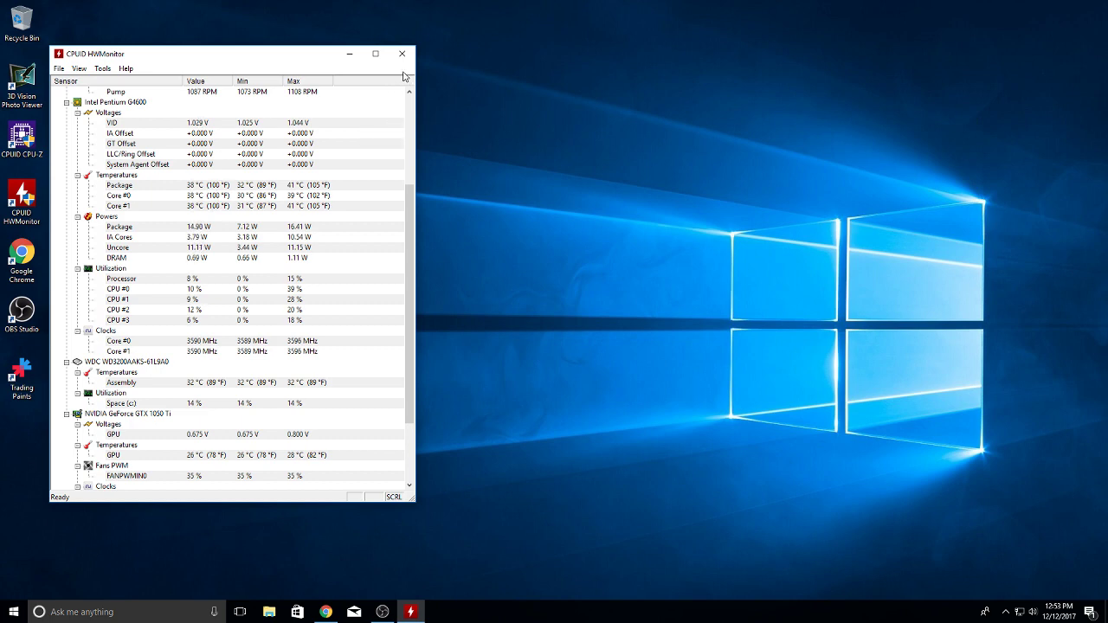
# Clear HWMonitor's min/max readings, minimize it, and switch to the iRacing page in Chrome.
pyautogui.click(102, 68)
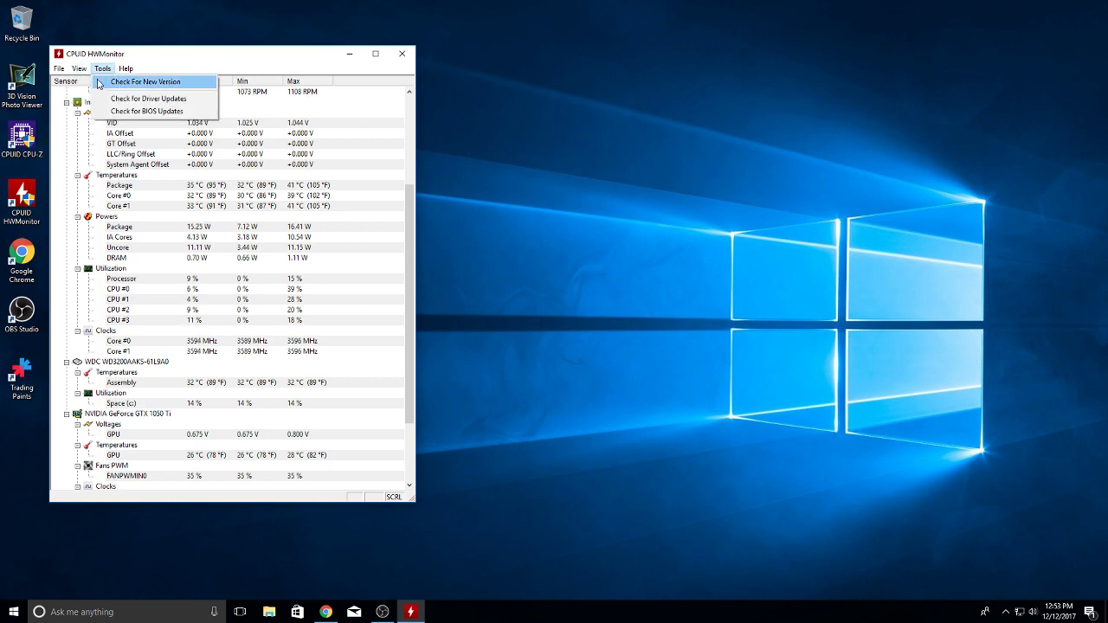
pyautogui.click(110, 82)
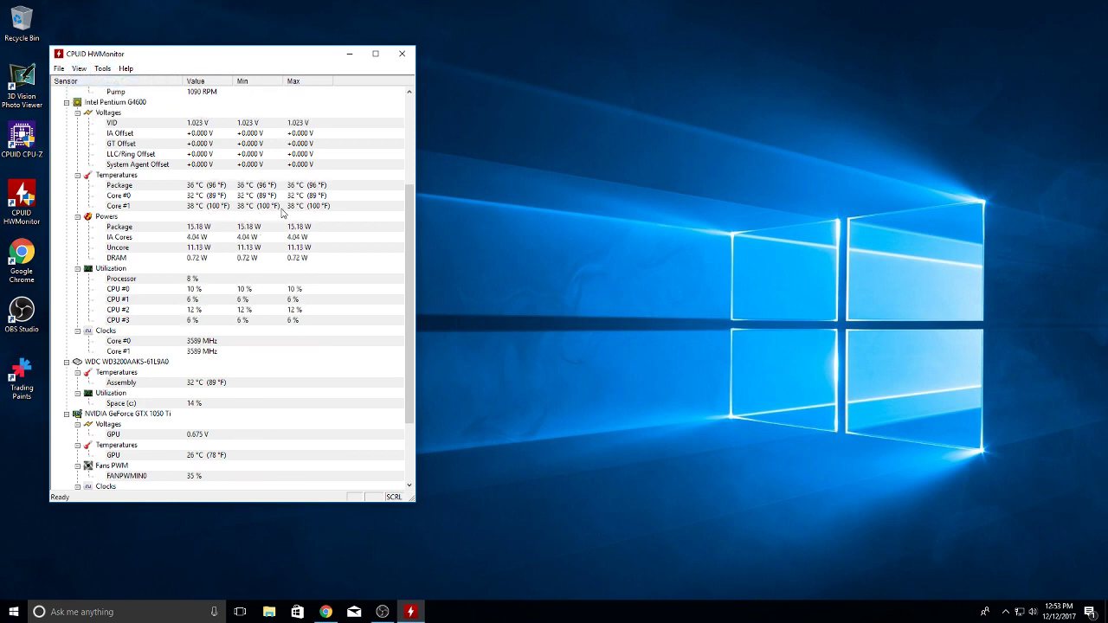
pyautogui.click(348, 54)
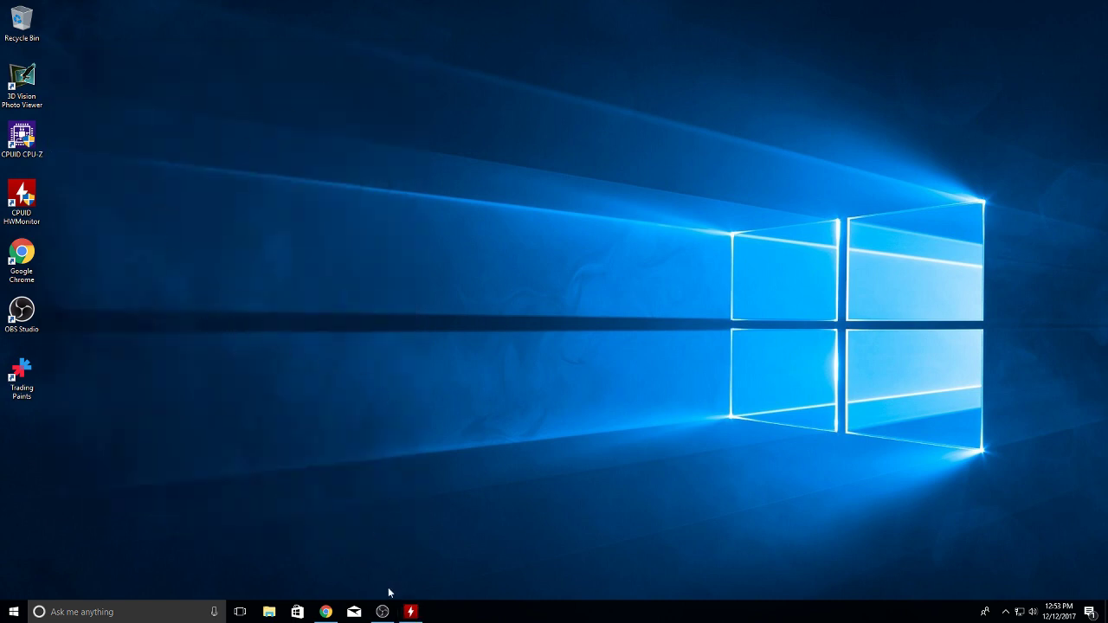
pyautogui.click(325, 612)
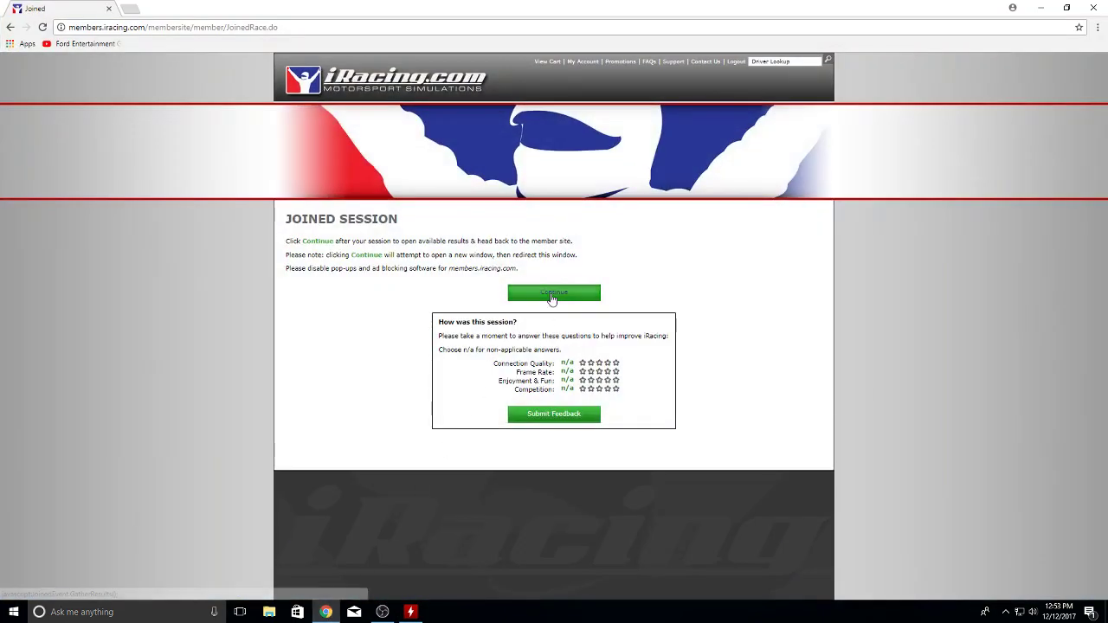
# Continue to the member site and open Watch / Ghost Crew / Spot's Oval Series Races sessions.
pyautogui.click(552, 294)
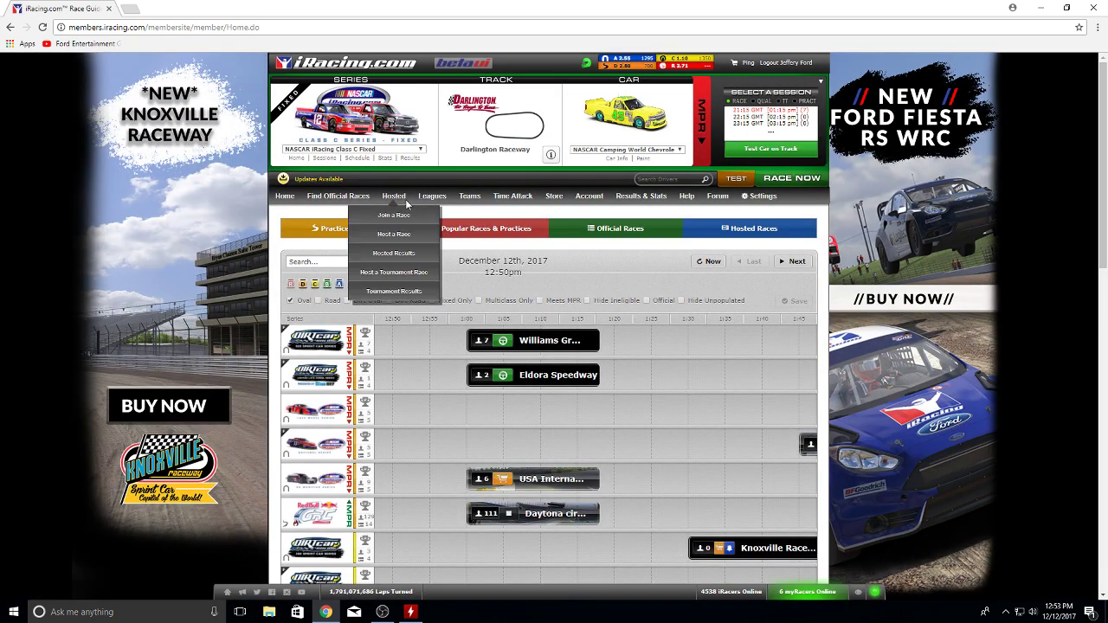
pyautogui.moveTo(338, 197)
pyautogui.moveTo(339, 275)
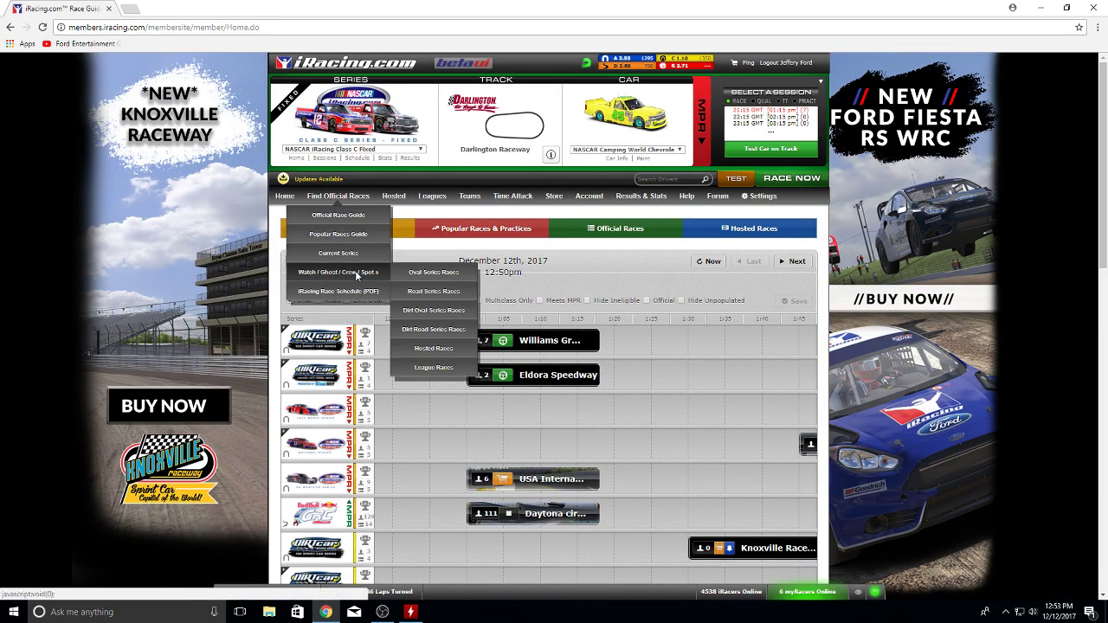
pyautogui.click(437, 275)
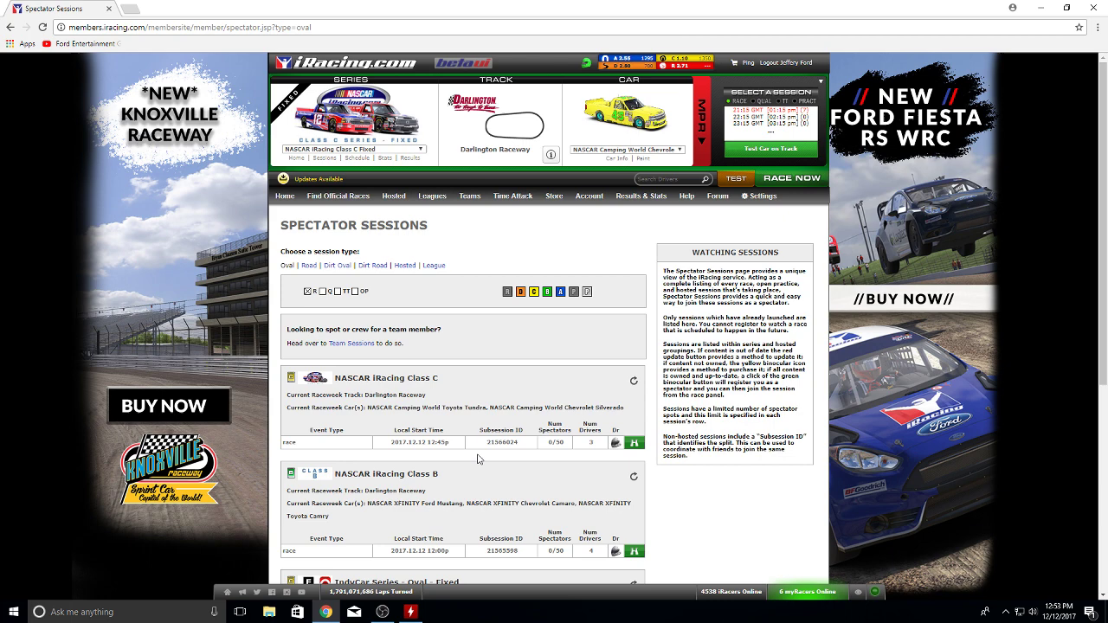
# Choose Watch Now on the NASCAR iRacing Class A Fixed Darlington race and confirm the car.
pyautogui.scroll(-2, 500, 465)
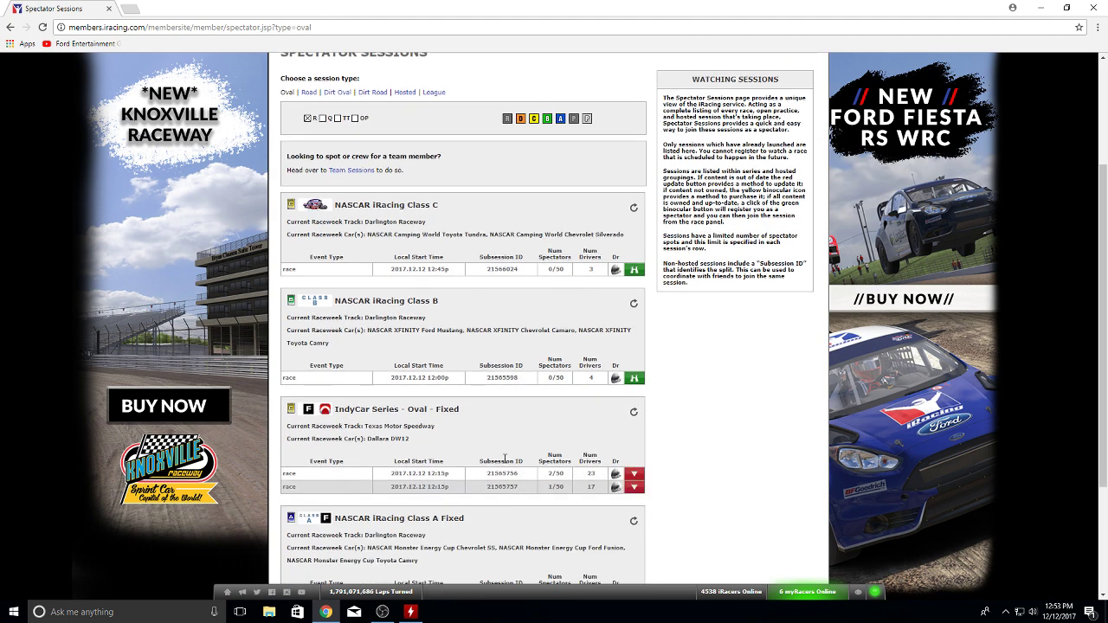
pyautogui.scroll(-2, 505, 459)
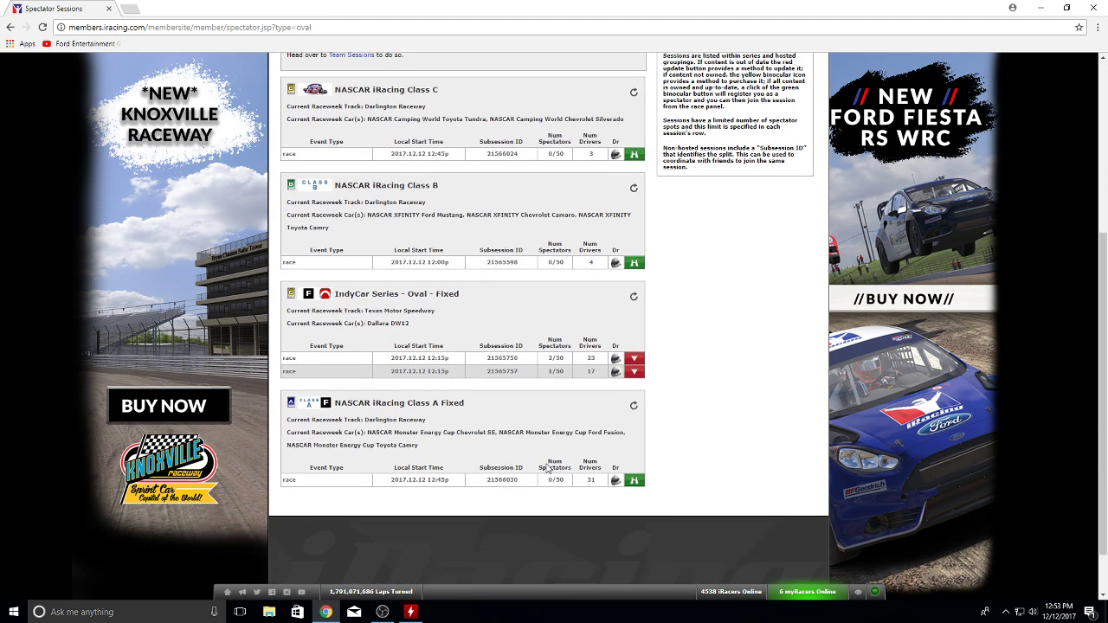
pyautogui.click(635, 481)
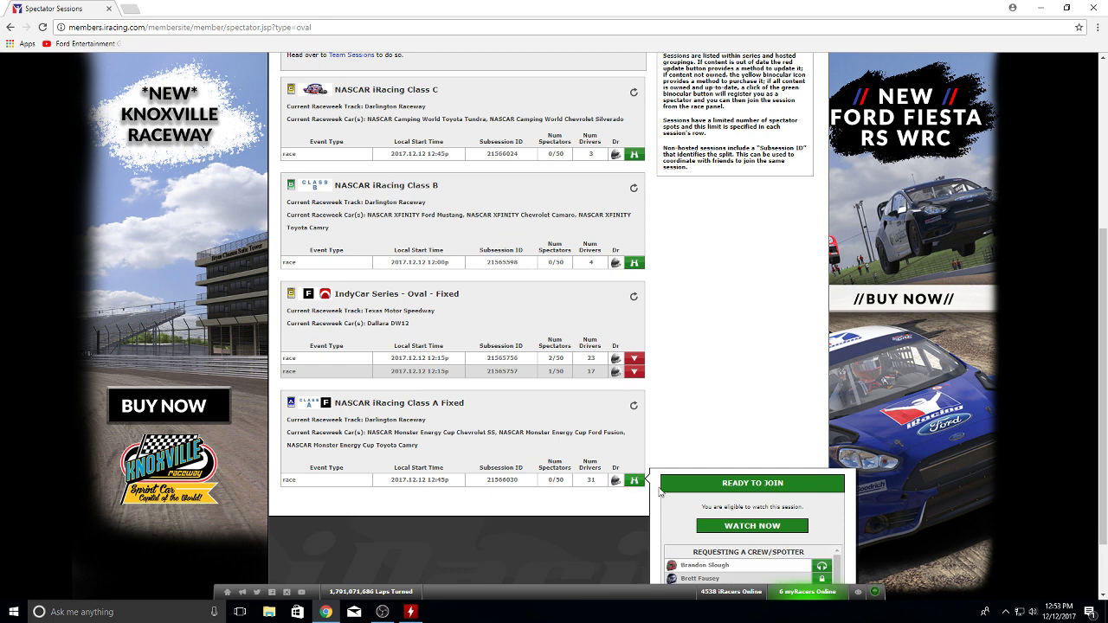
pyautogui.click(725, 527)
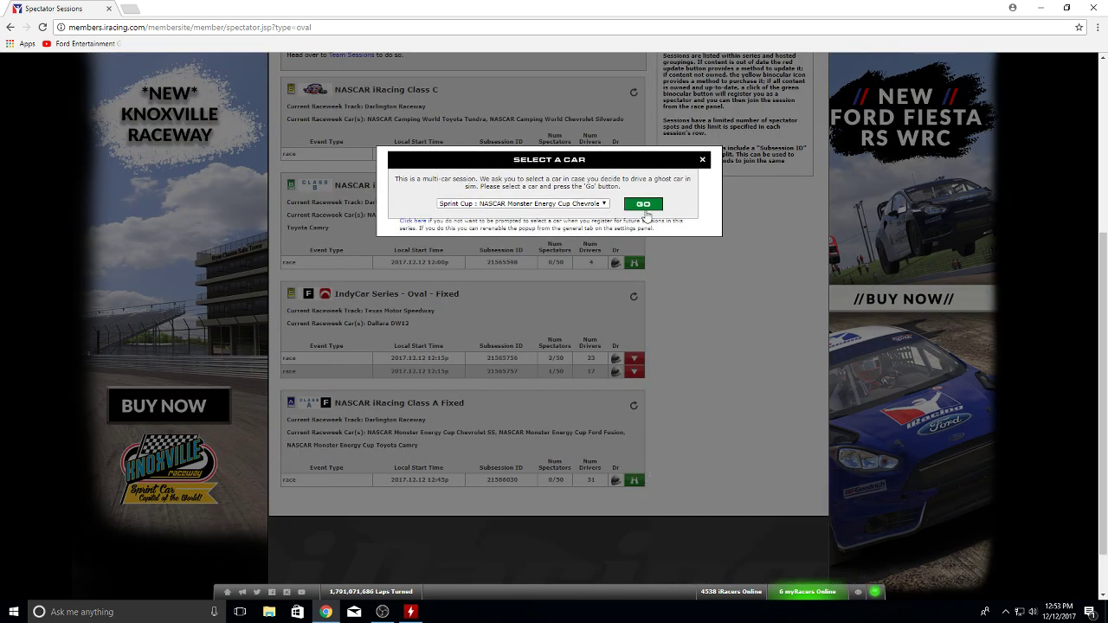
pyautogui.click(643, 205)
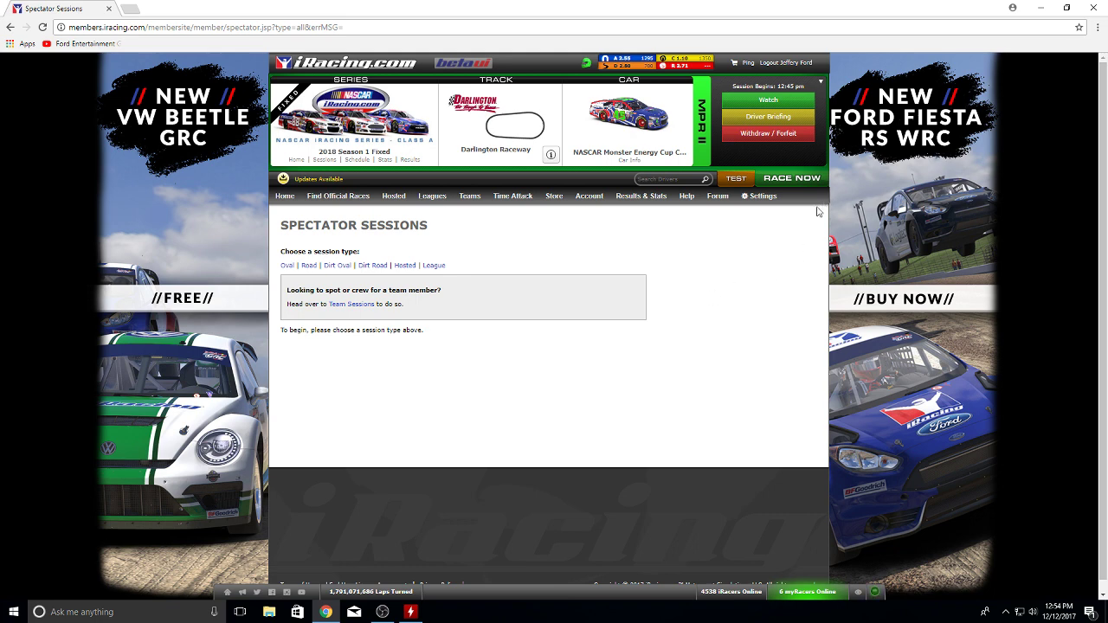
# Click Watch to spectate the Darlington session and wait for the simulator to load.
pyautogui.click(779, 103)
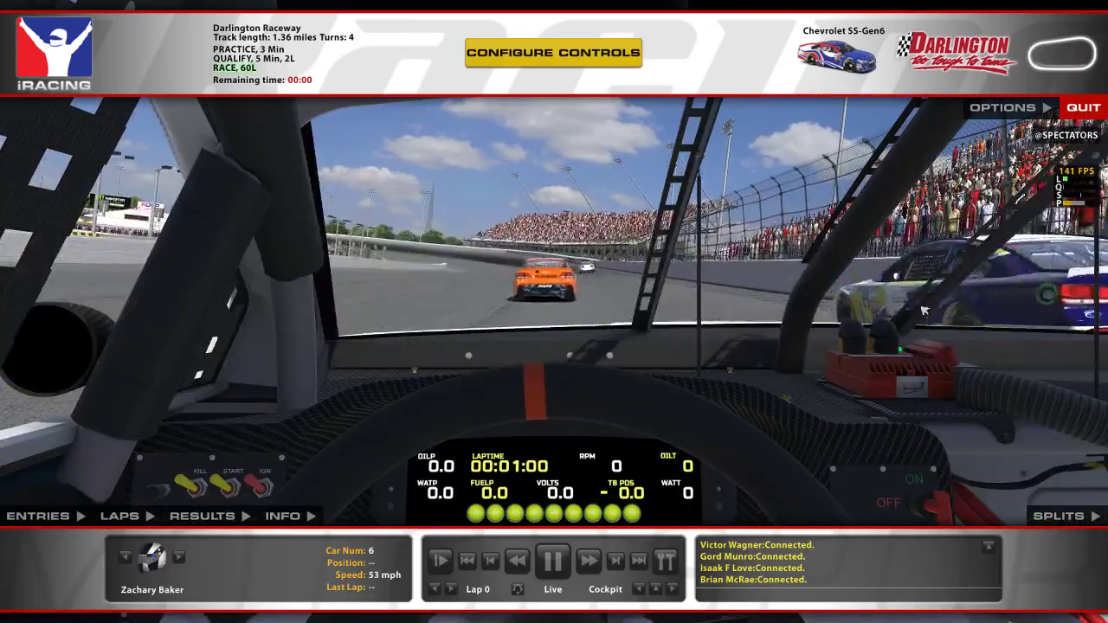
# Open the simulator options and exit the steering setup wizard.
pyautogui.click(994, 110)
pyautogui.click(463, 368)
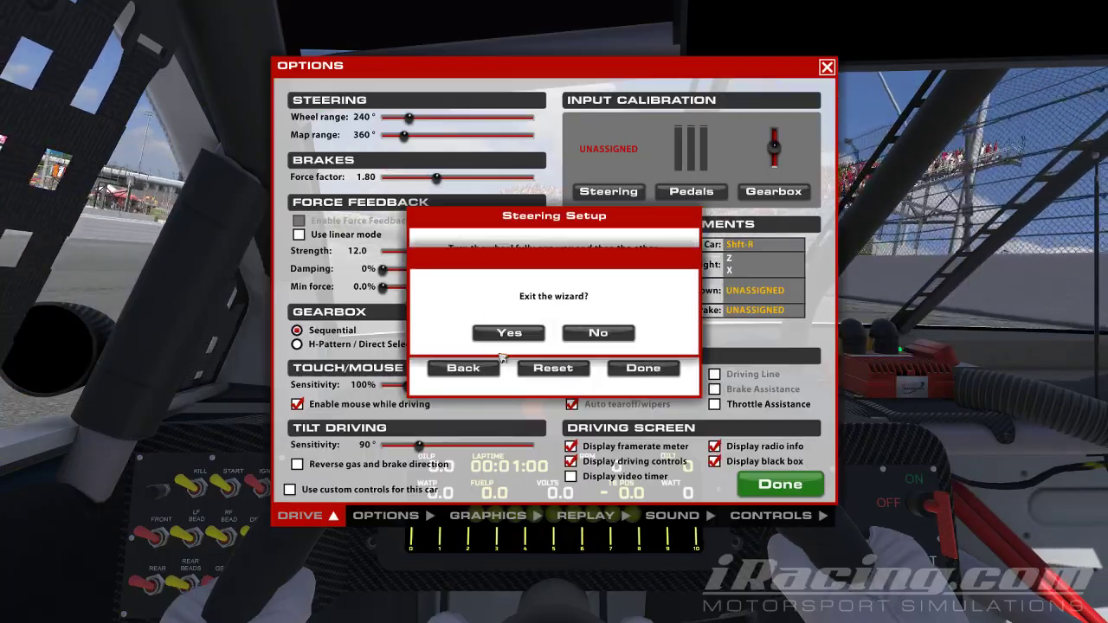
pyautogui.click(508, 333)
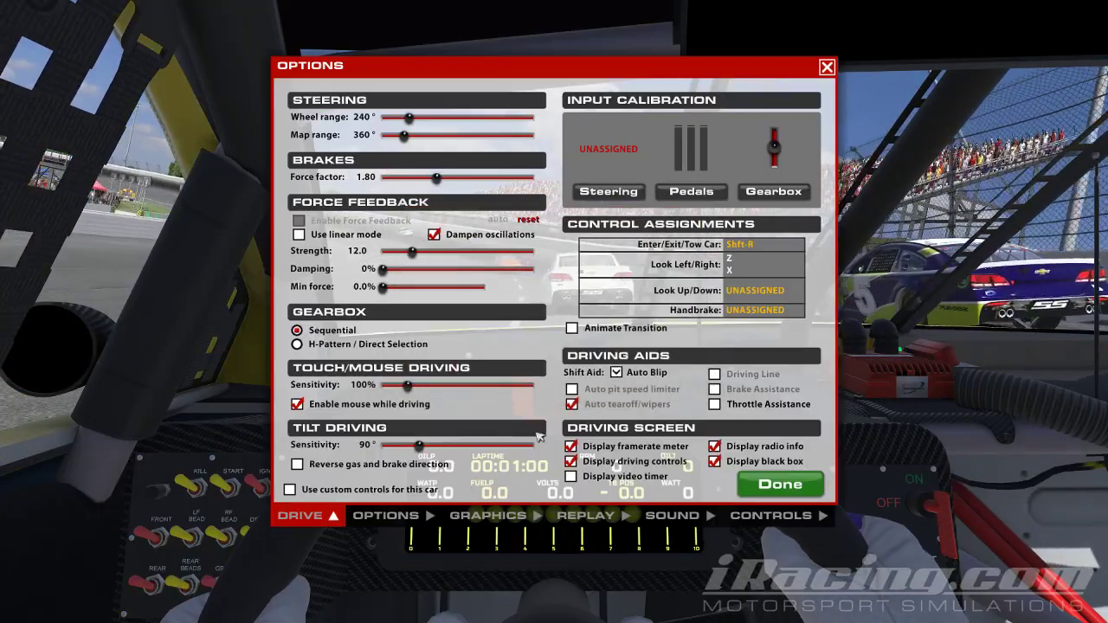
# Review the graphics and replay settings, then close the options with Done.
pyautogui.click(489, 516)
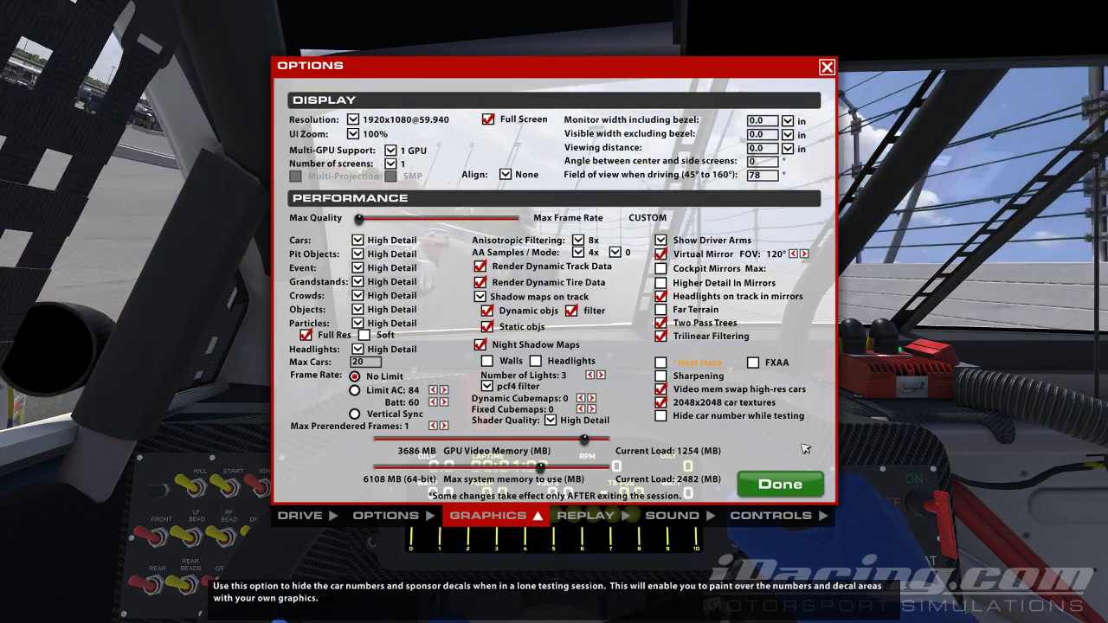
pyautogui.click(587, 516)
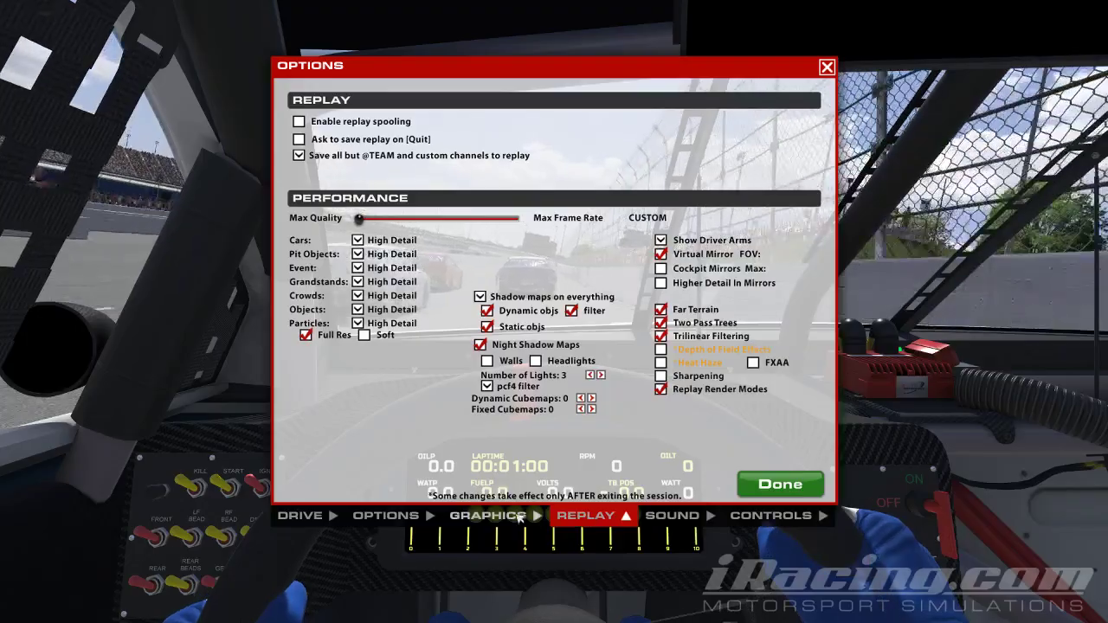
pyautogui.click(513, 519)
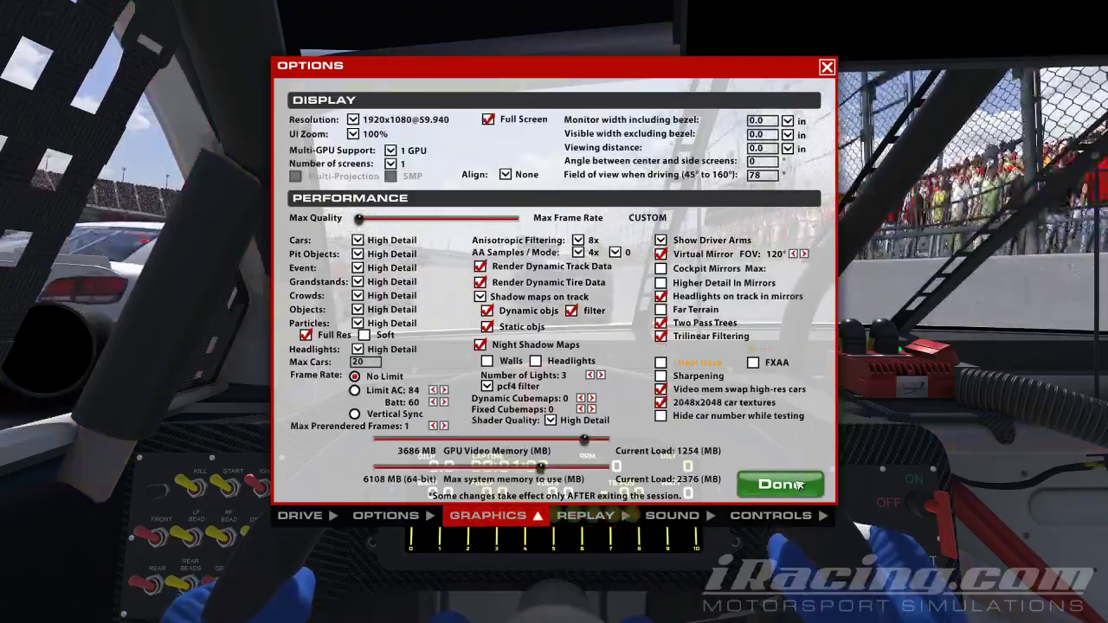
pyautogui.click(798, 485)
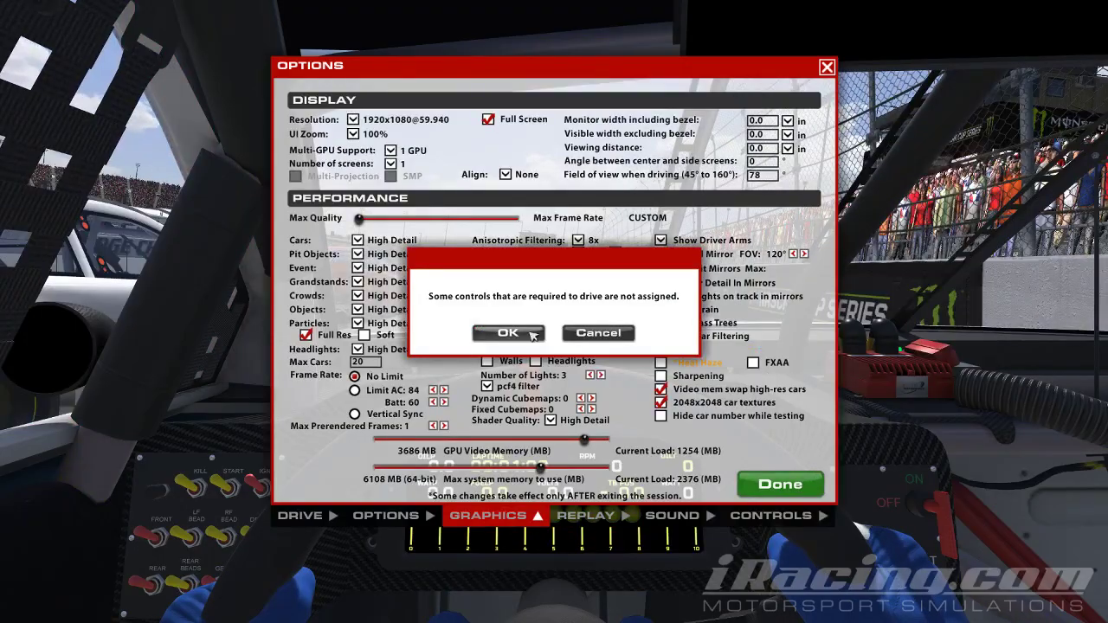
# Dismiss the unassigned-controls warning and cycle the camera three cars forward.
pyautogui.click(508, 333)
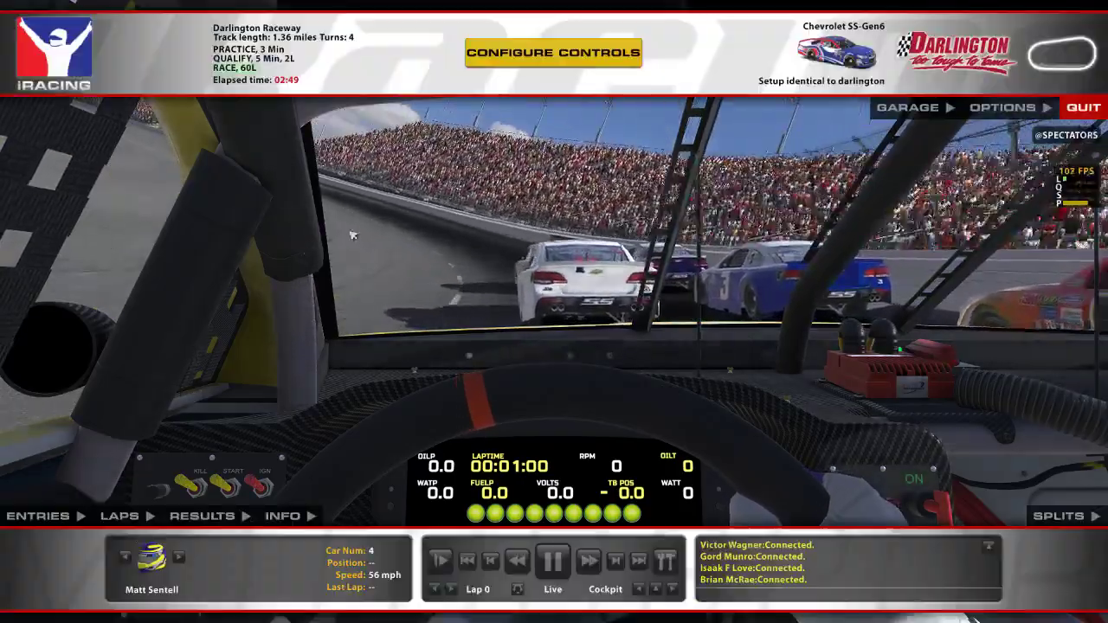
pyautogui.click(180, 558)
pyautogui.click(180, 558)
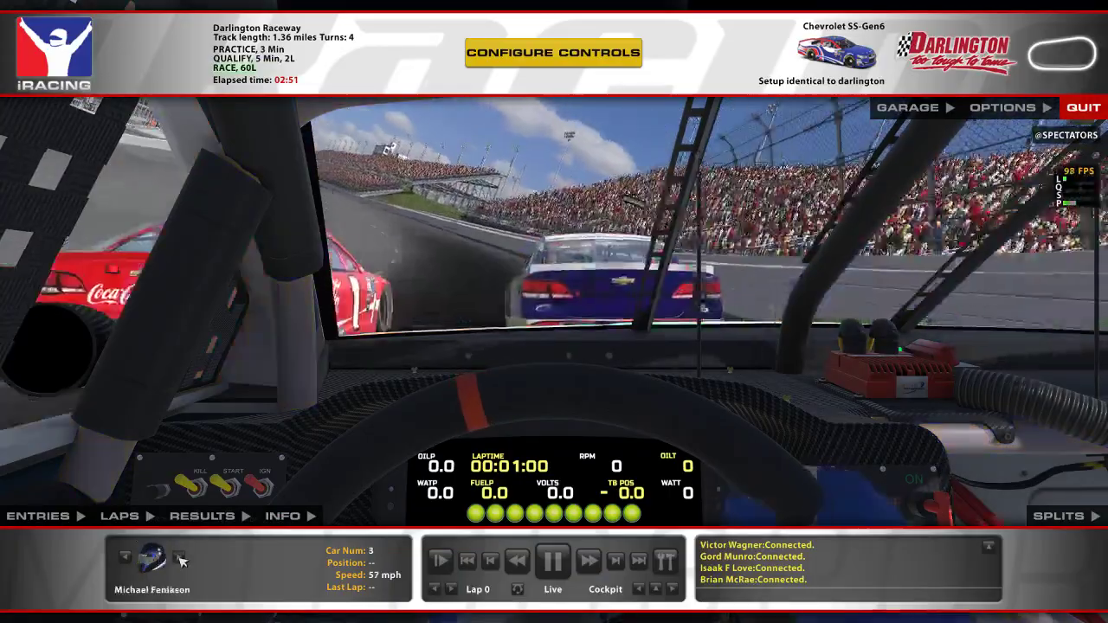
pyautogui.click(180, 559)
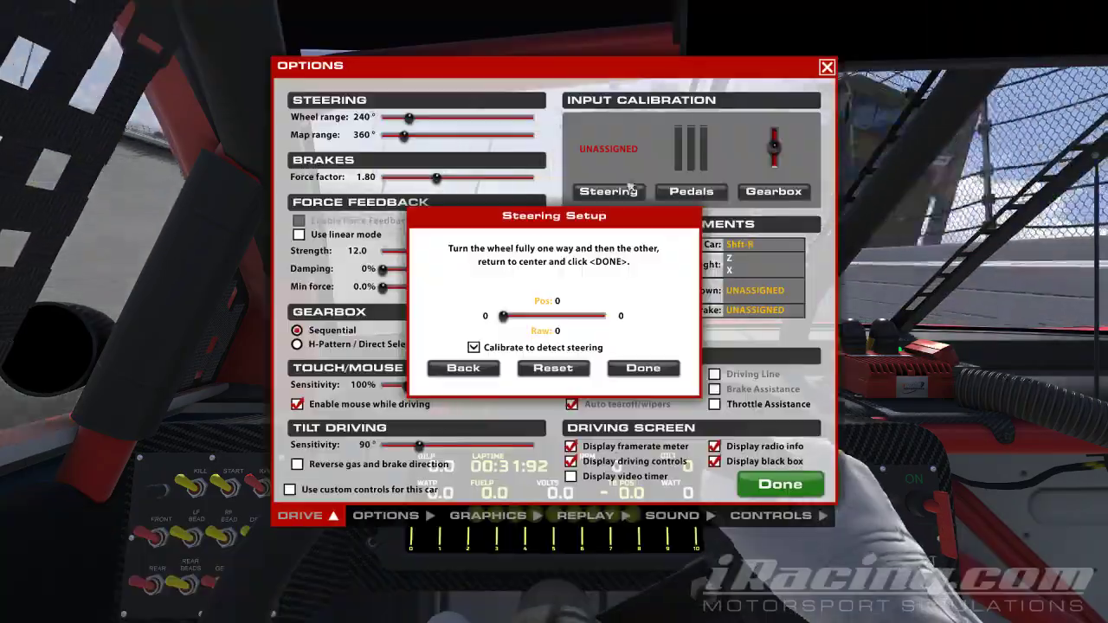
# Exit the steering wizard, view Graphics, close options, accept the controls warning.
pyautogui.click(463, 368)
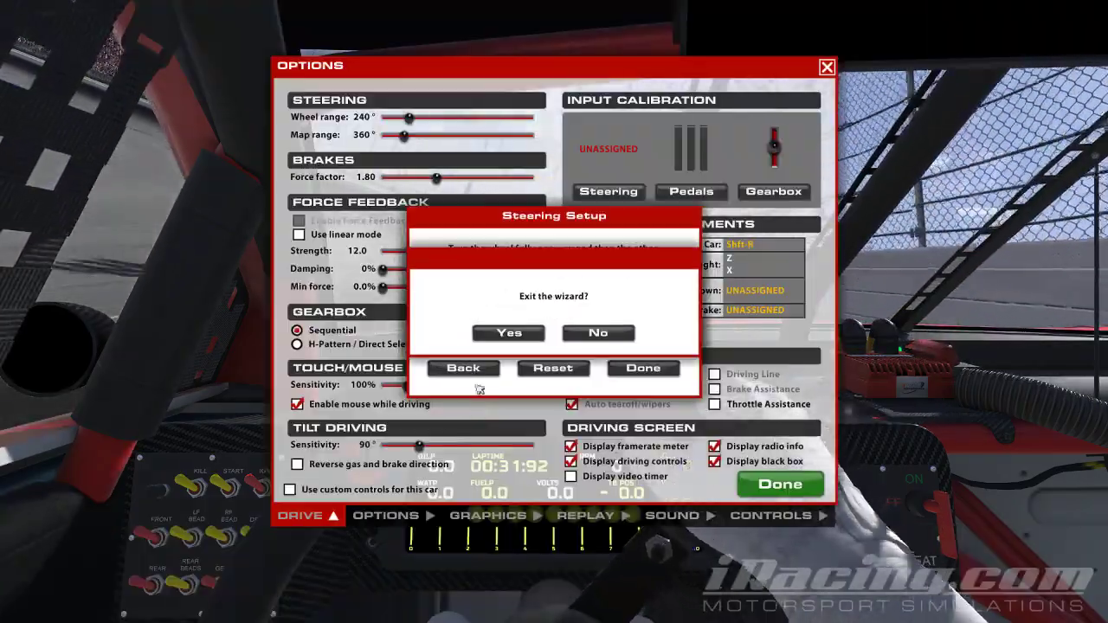
pyautogui.click(508, 334)
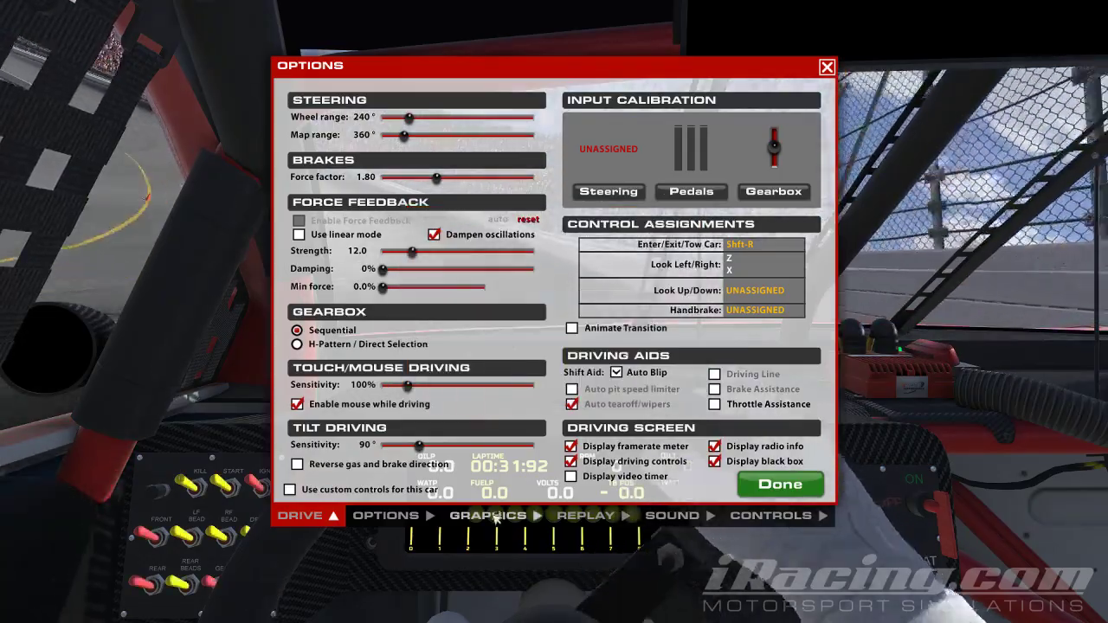
pyautogui.click(487, 515)
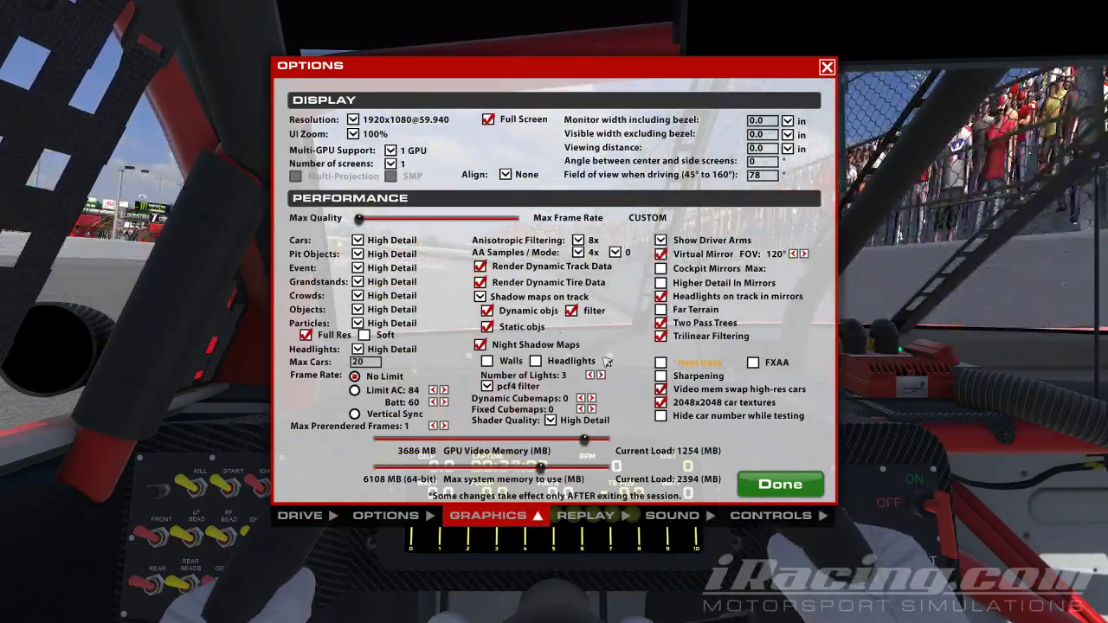
pyautogui.press('Return')
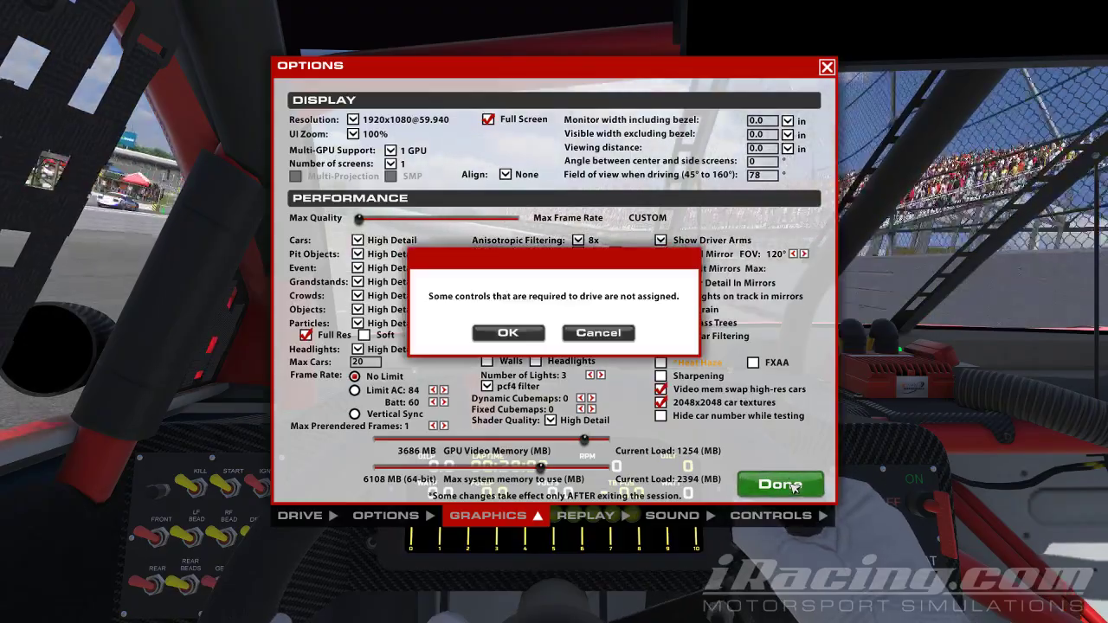
pyautogui.press('Return')
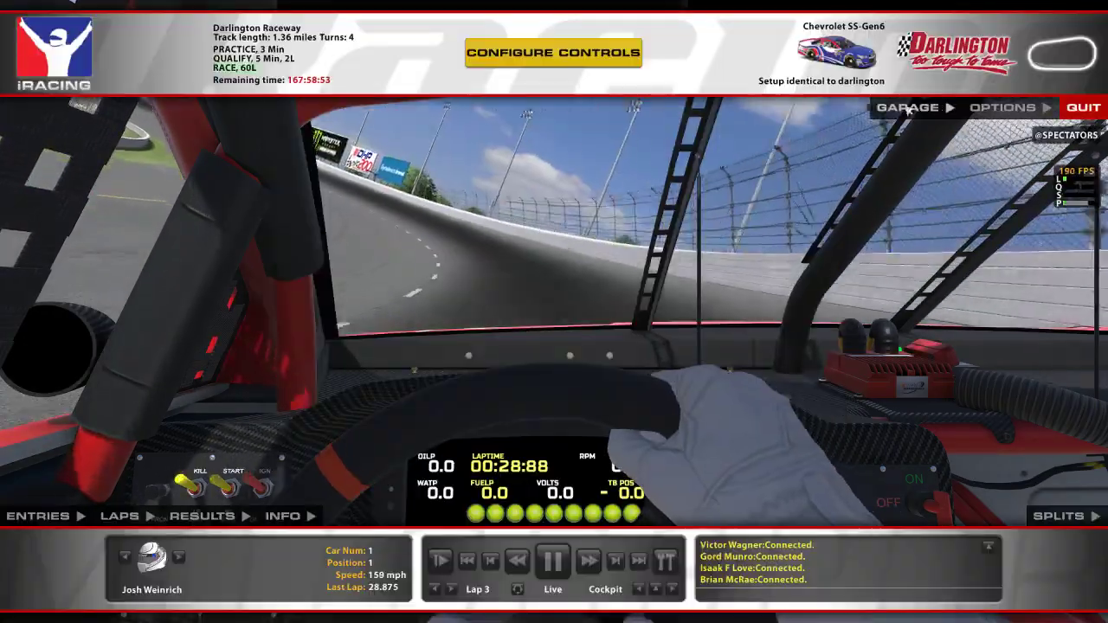
# Quit the race session, then bring HWMonitor forward from the taskbar.
pyautogui.click(1078, 108)
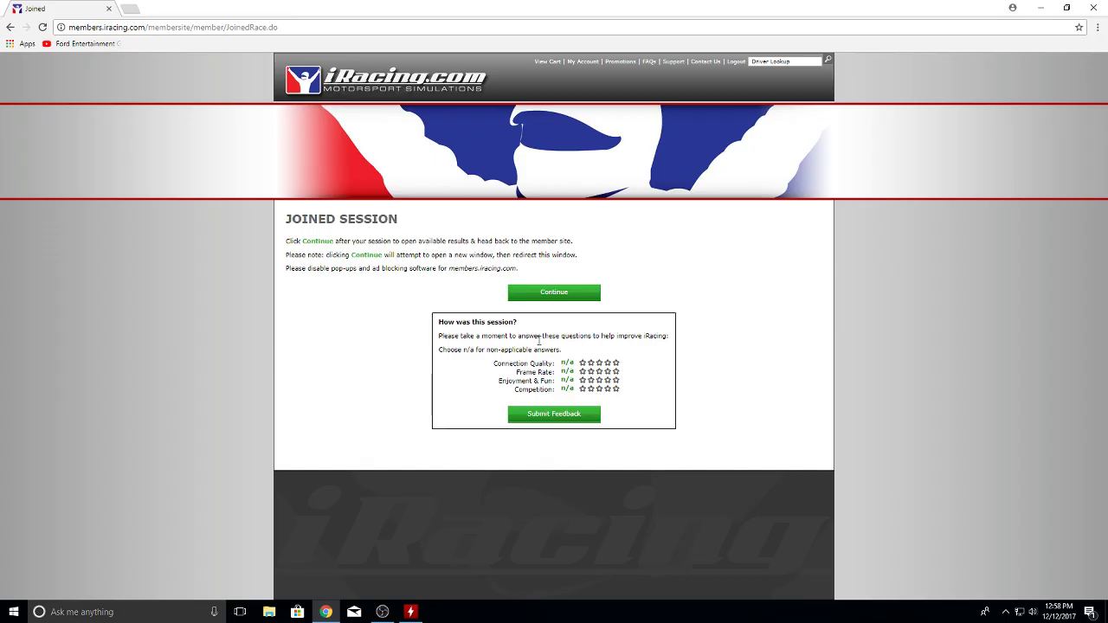
pyautogui.click(408, 614)
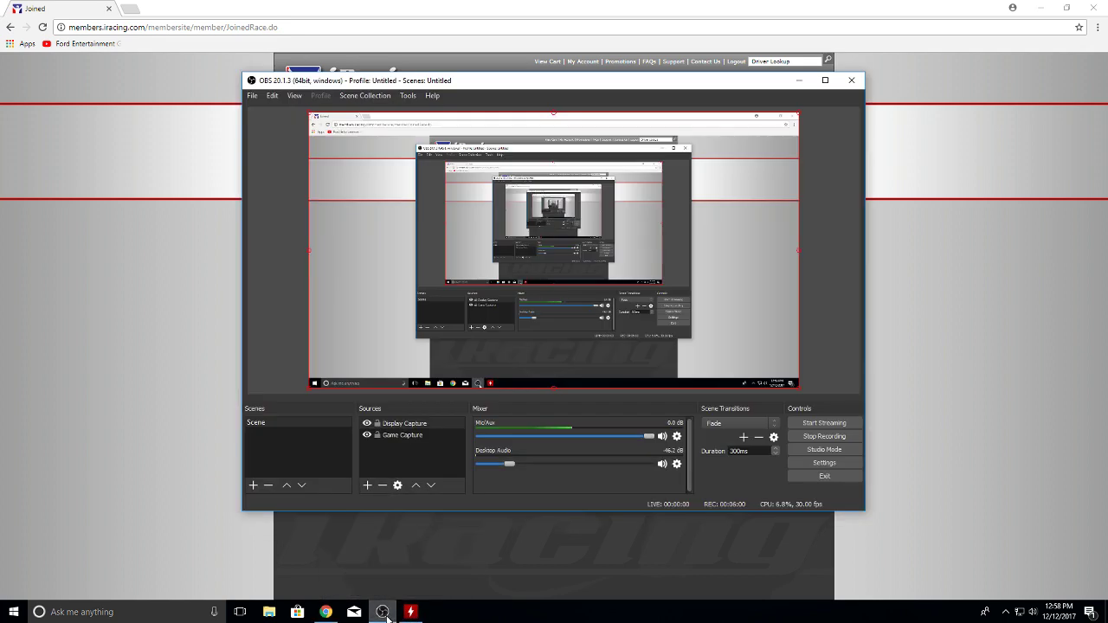
pyautogui.click(407, 618)
pyautogui.click(409, 614)
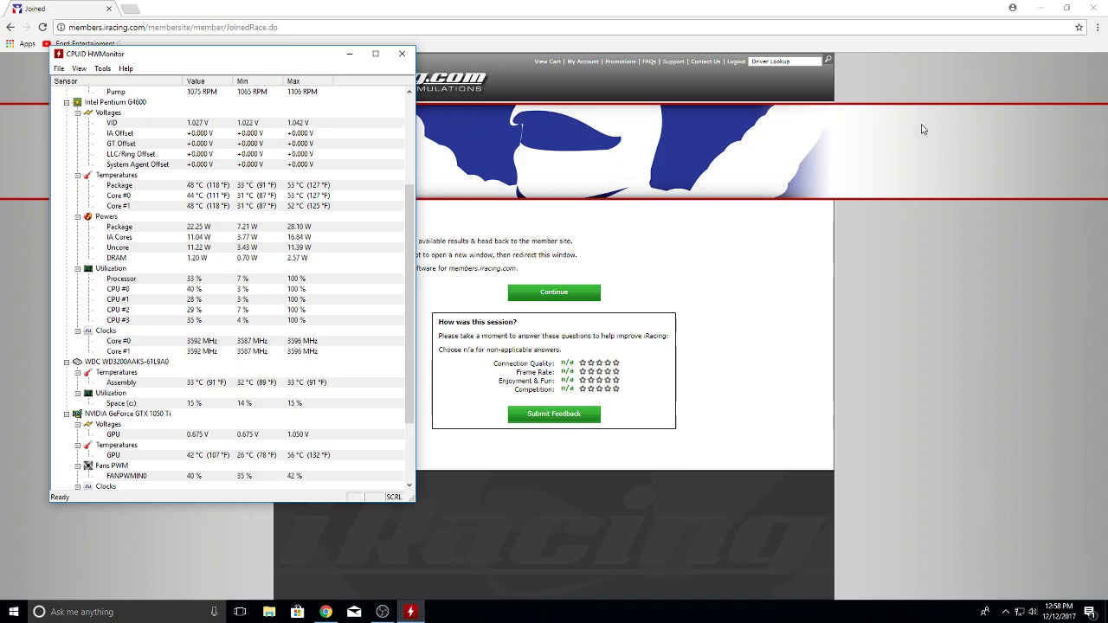
pyautogui.click(1090, 6)
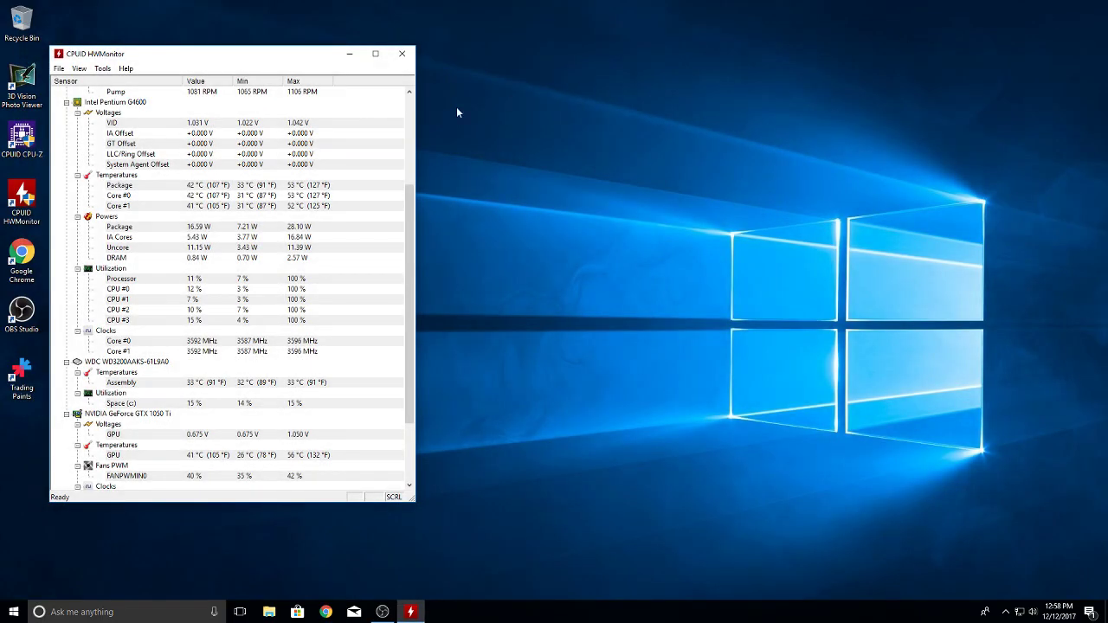
pyautogui.scroll(2, 230, 268)
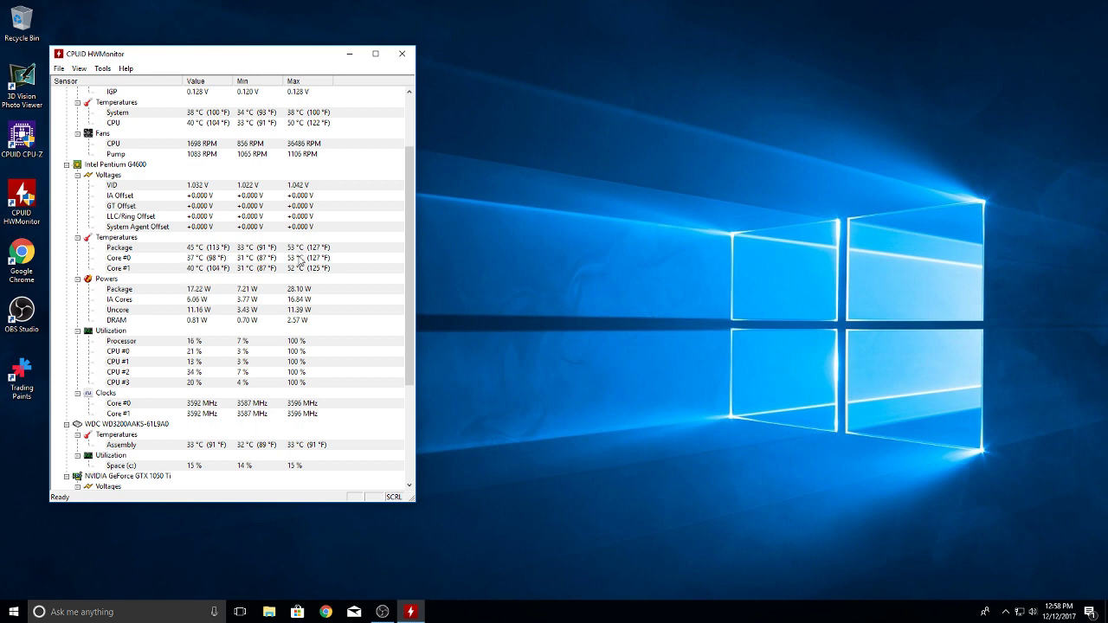
pyautogui.scroll(-4, 300, 341)
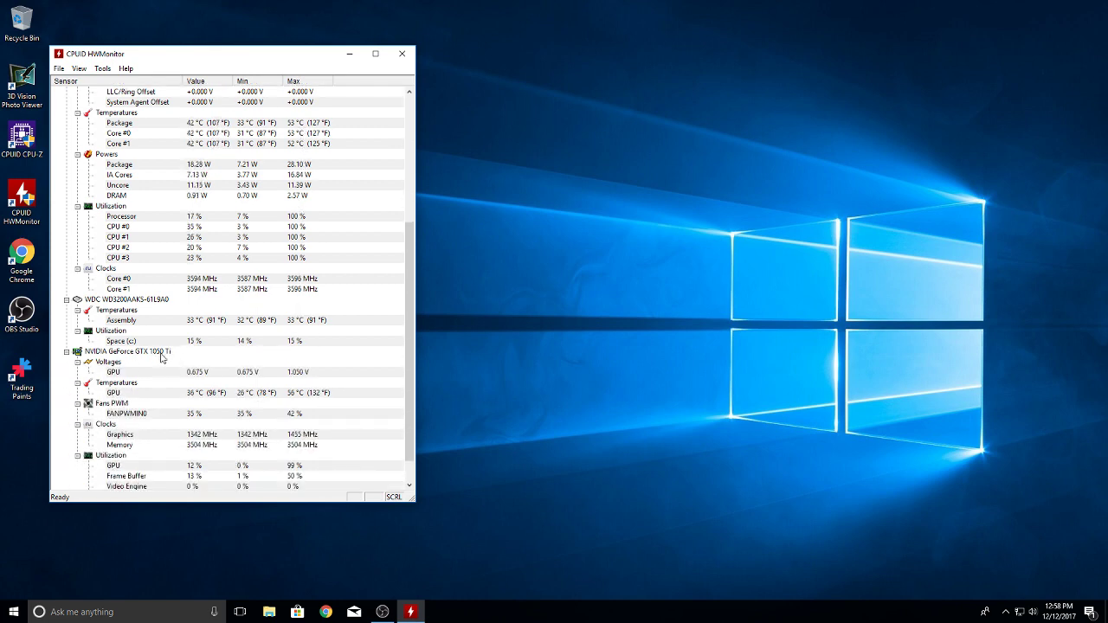
pyautogui.scroll(-1, 289, 393)
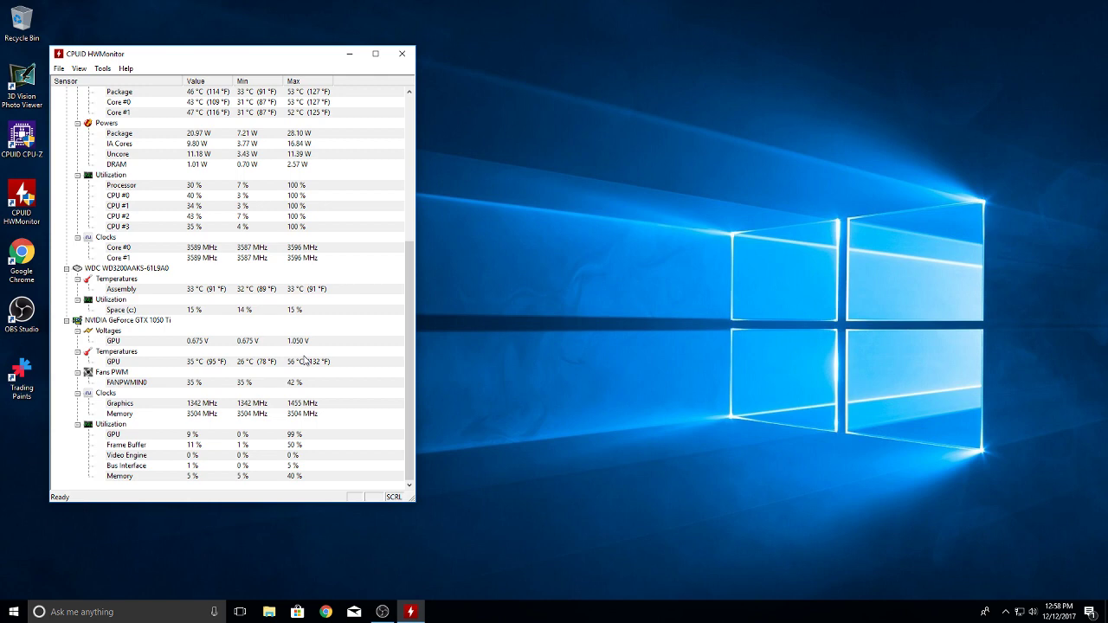
pyautogui.scroll(1, 314, 357)
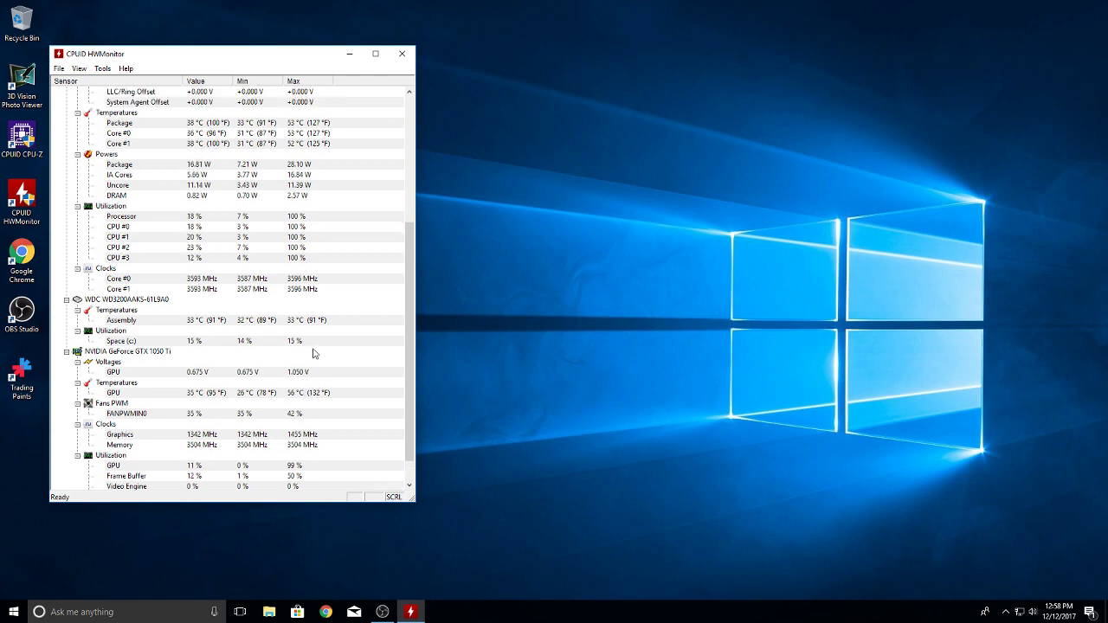
# Close HWMonitor and restore the OBS Studio window from the taskbar, recording still running.
pyautogui.click(402, 55)
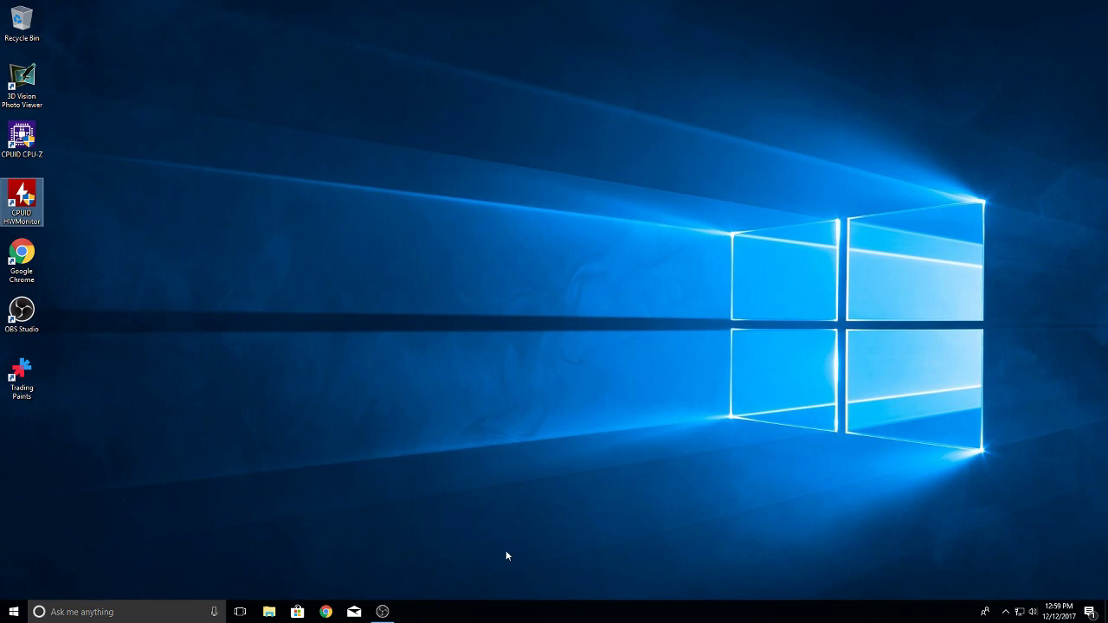
pyautogui.click(382, 612)
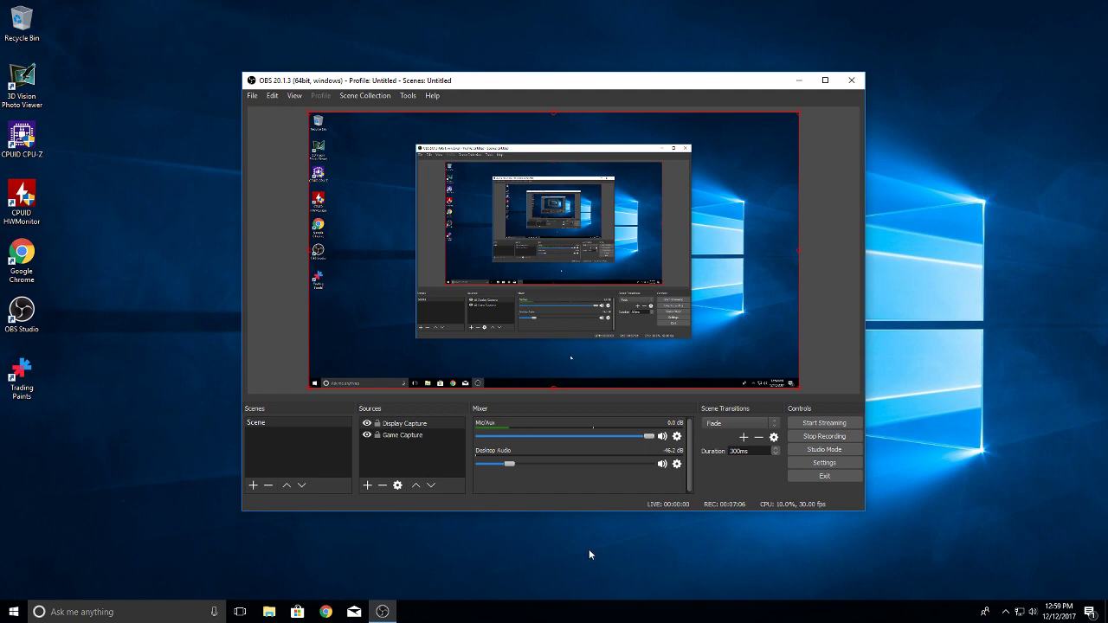